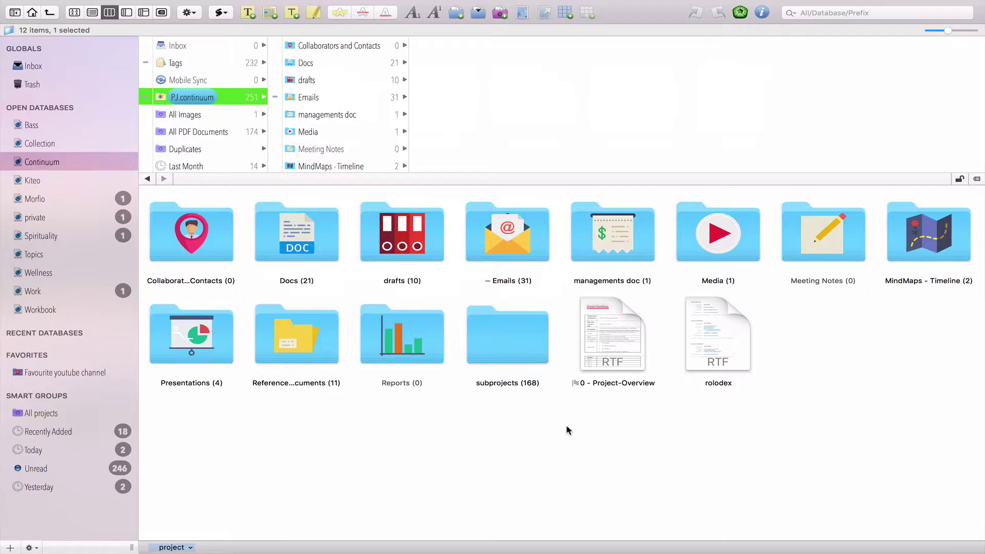
Create a new database named "test" in the DVTP-database folder of the home directory.
mouse_move(208, 2)
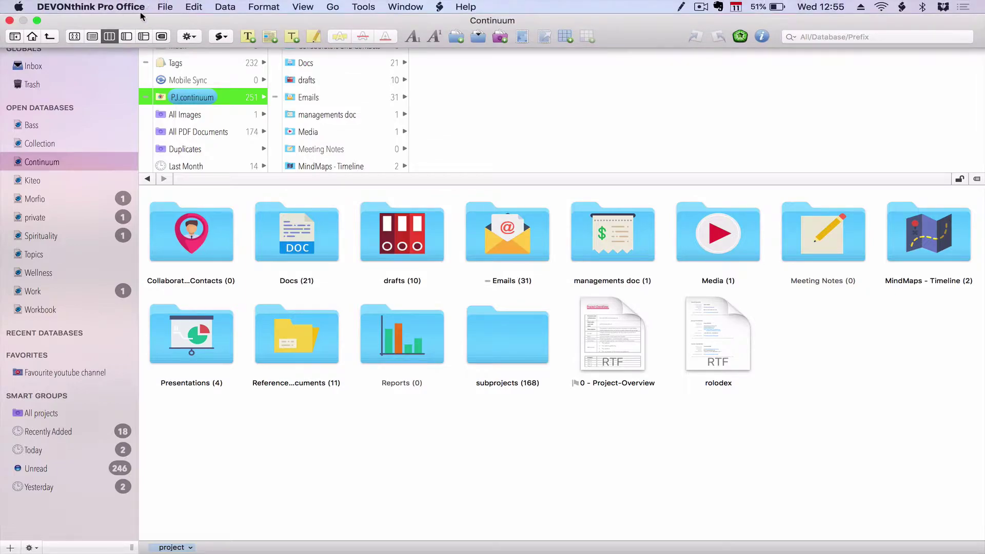
left_click(165, 7)
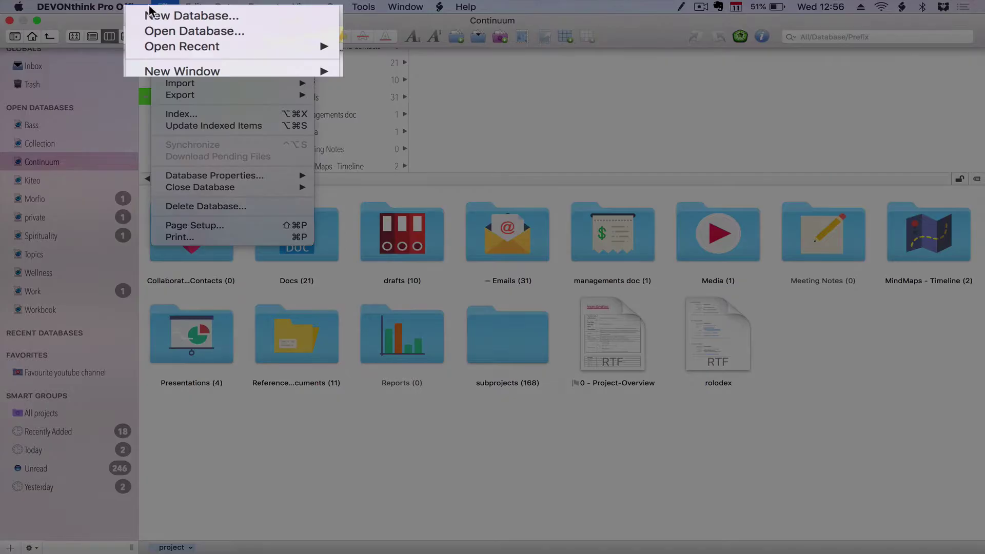
left_click(169, 21)
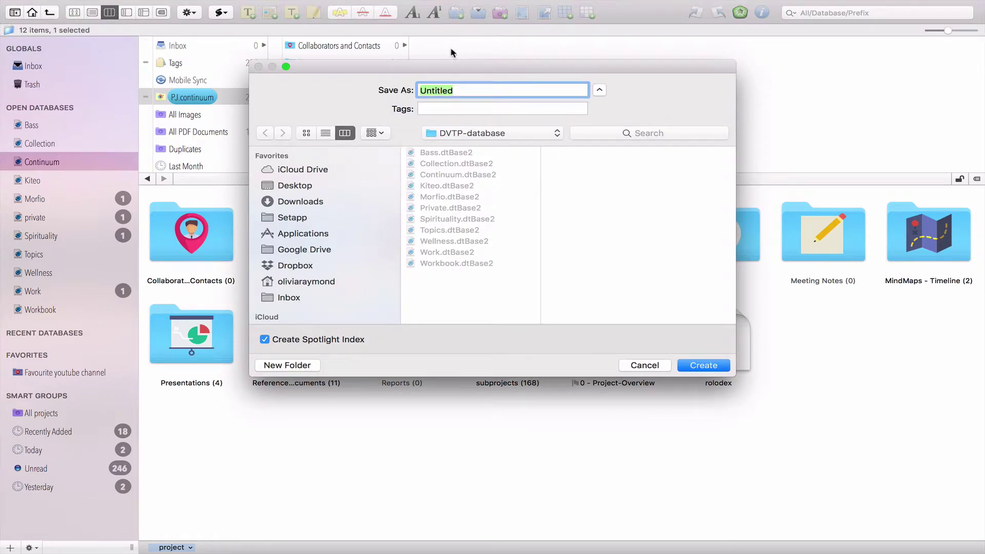
type("test")
left_click(306, 281)
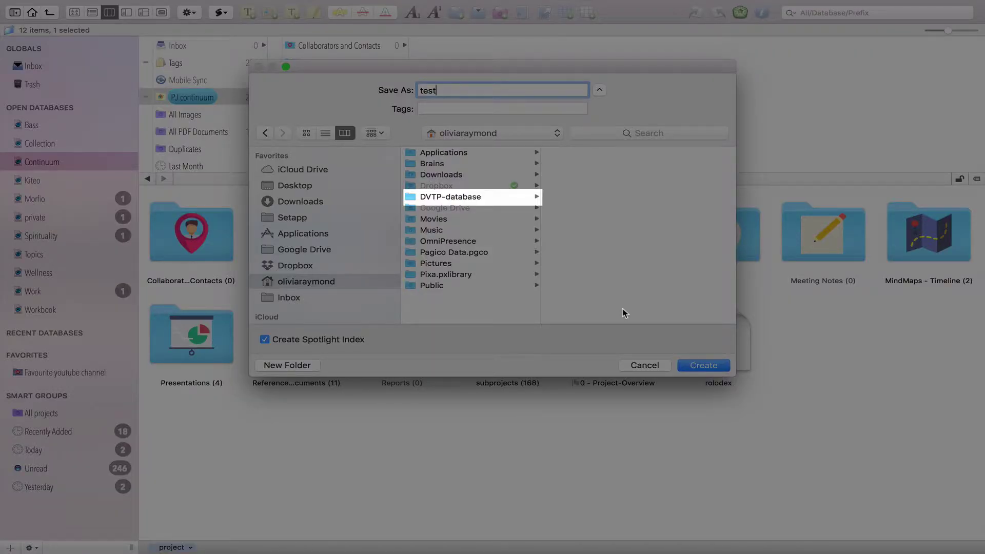
left_click(439, 196)
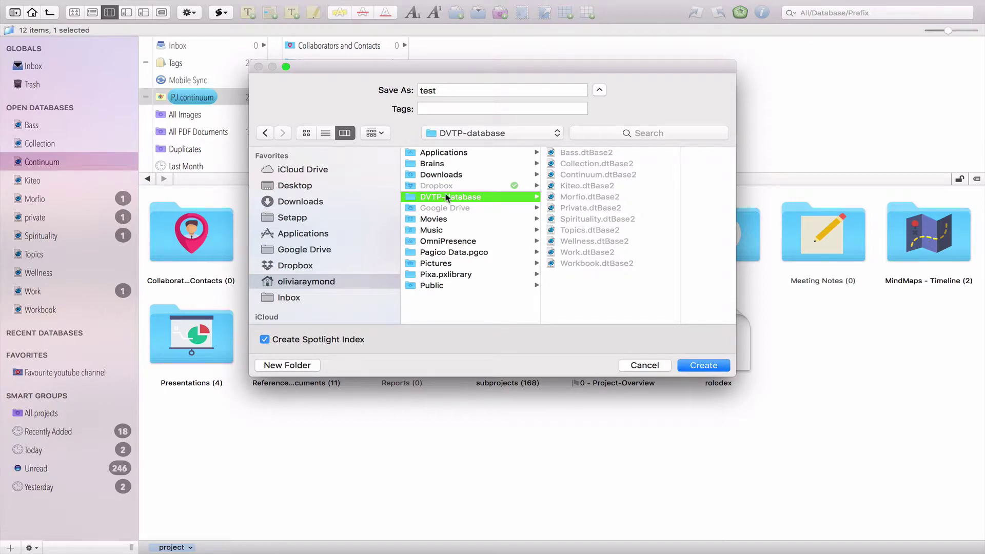
left_click(710, 365)
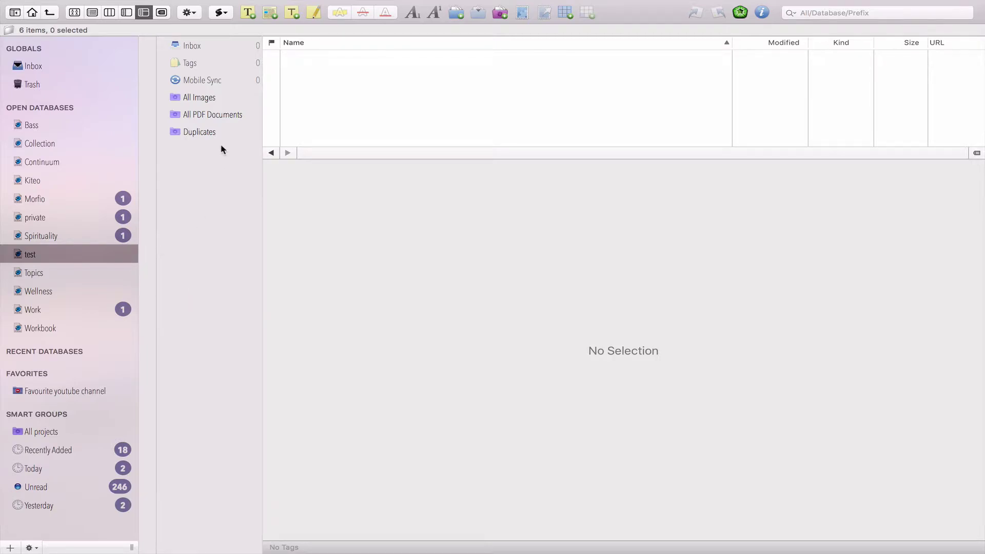
Switch the test database to the split view and open its Database Properties, moving the window clear of the group list.
left_click(126, 13)
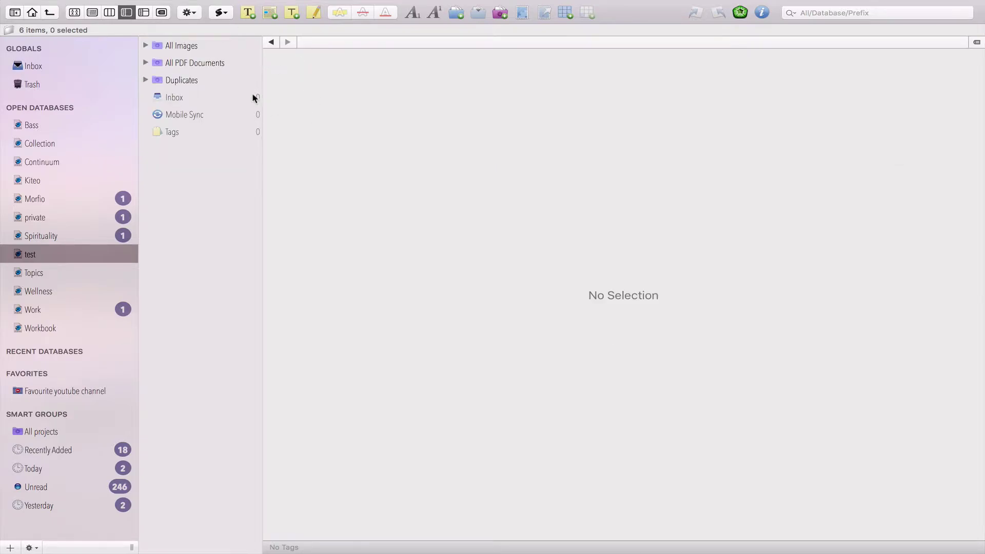
right_click(107, 252)
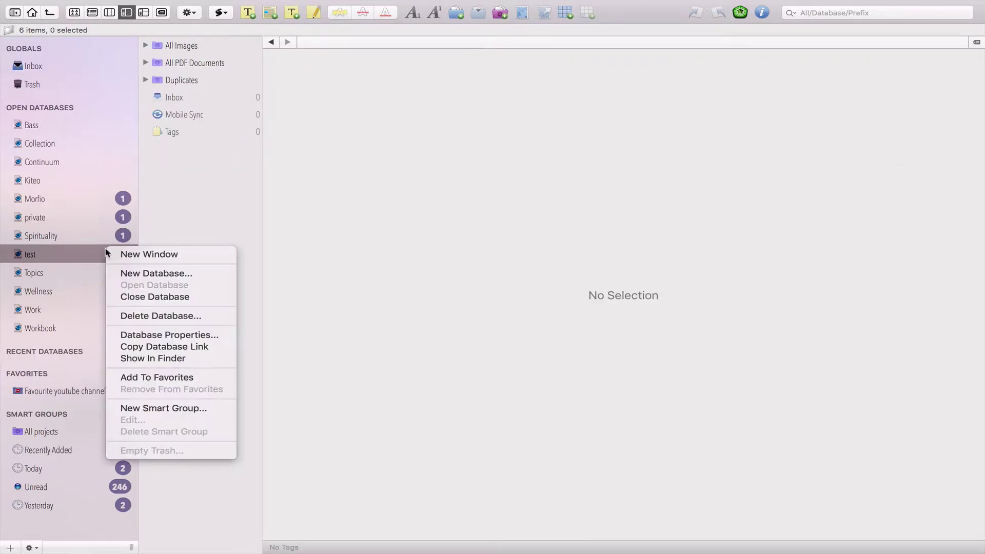
left_click(174, 335)
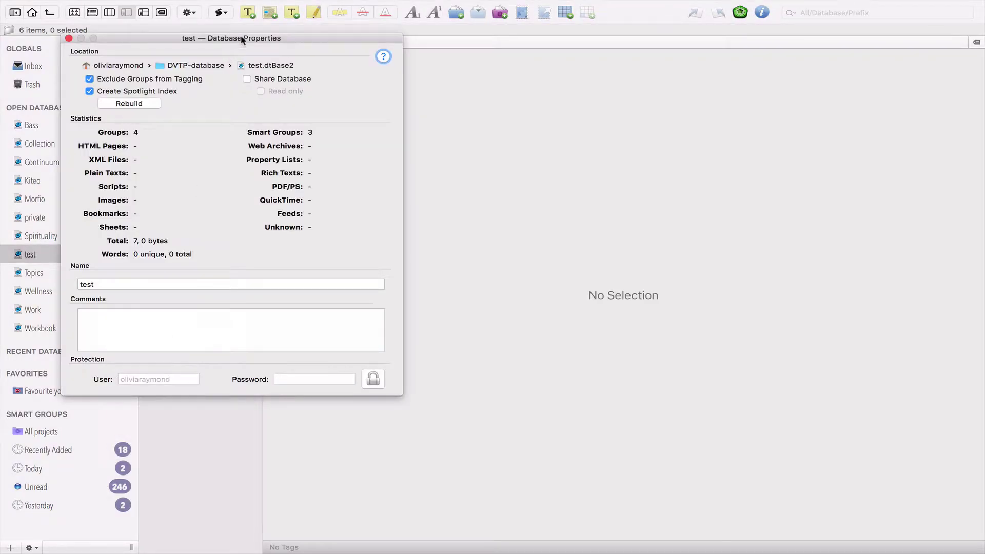
left_click_drag(242, 40, 410, 41)
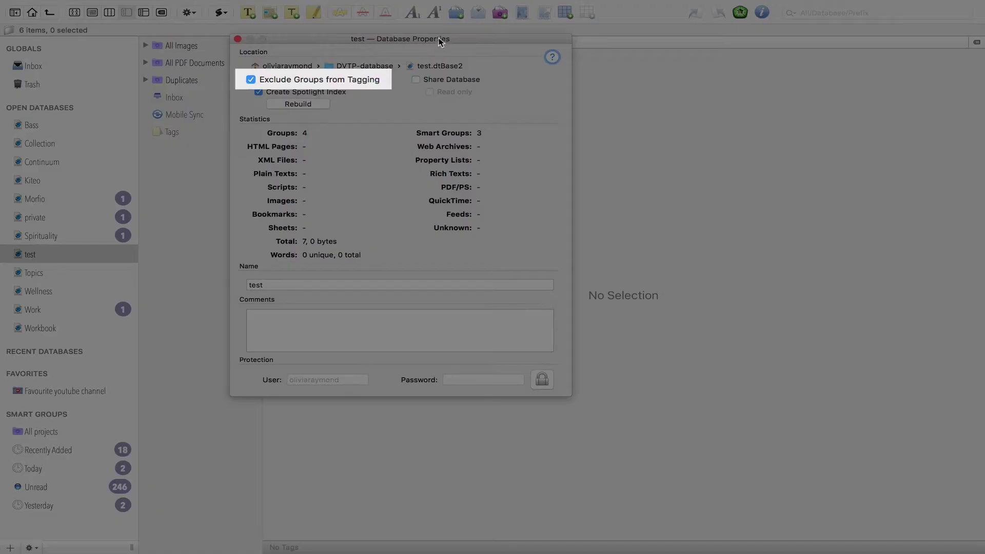
left_click_drag(442, 39, 617, 63)
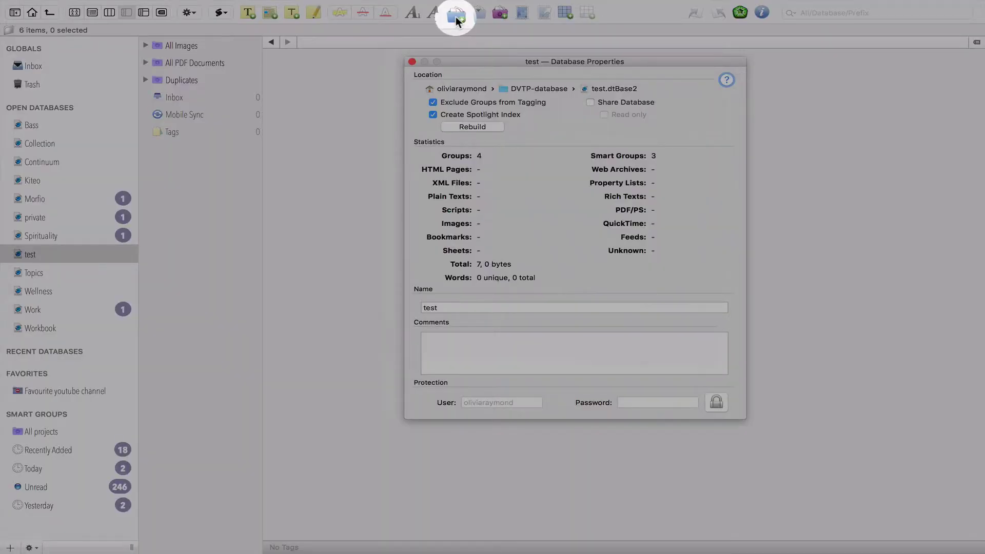
Create a group named "test group" in the test database.
left_click(455, 16)
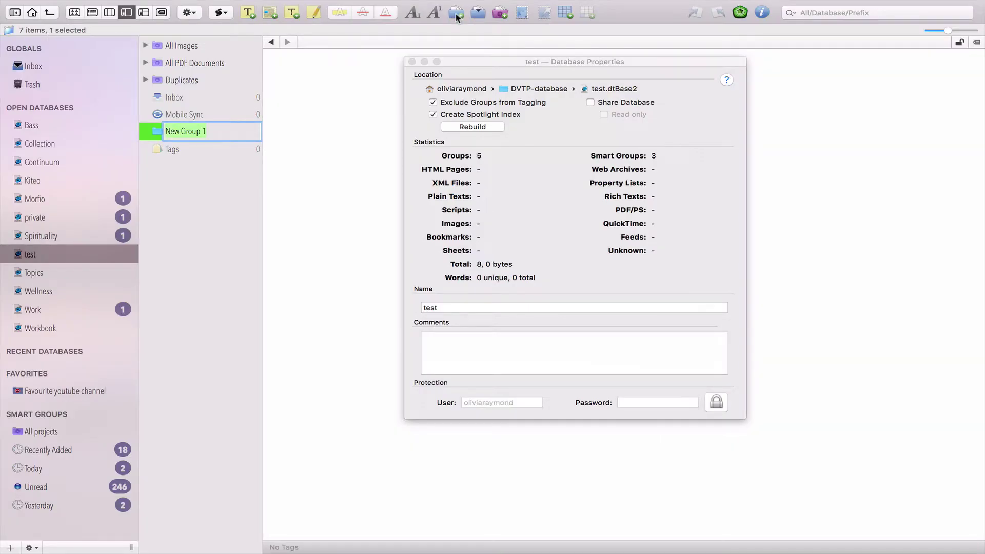
type("test group")
key("Return")
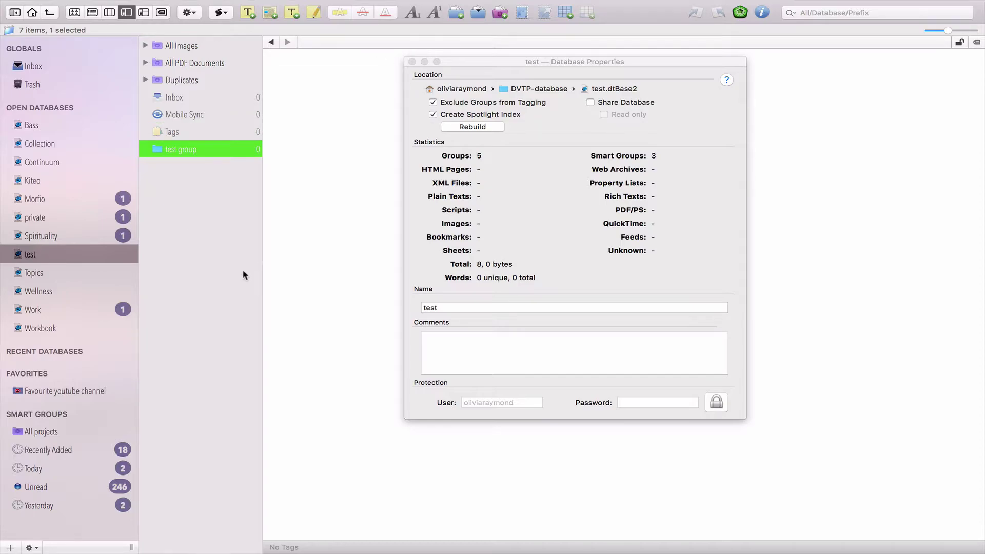
Turn Exclude Groups from Tagging off and on again, toggle Share Database on and off, and close the database properties.
left_click(514, 245)
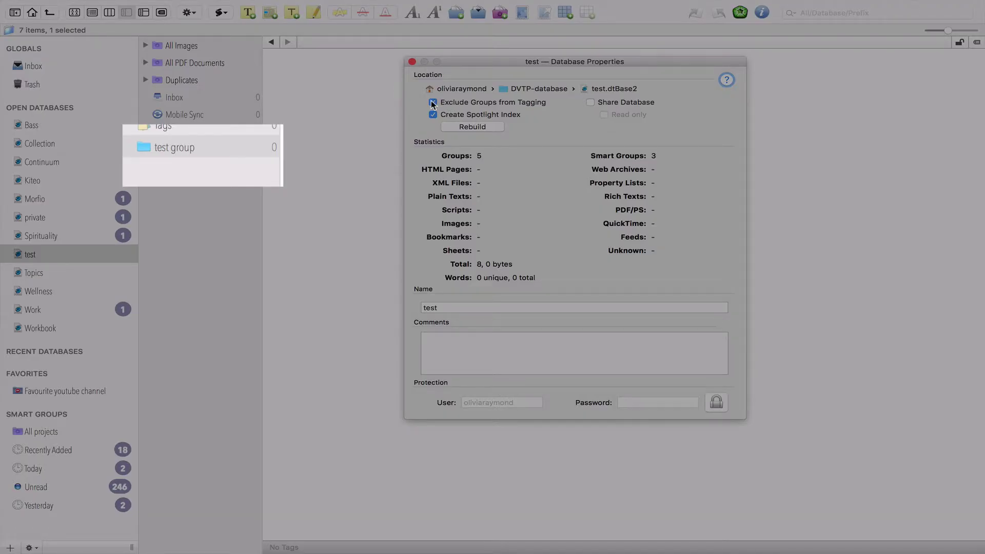
left_click(433, 102)
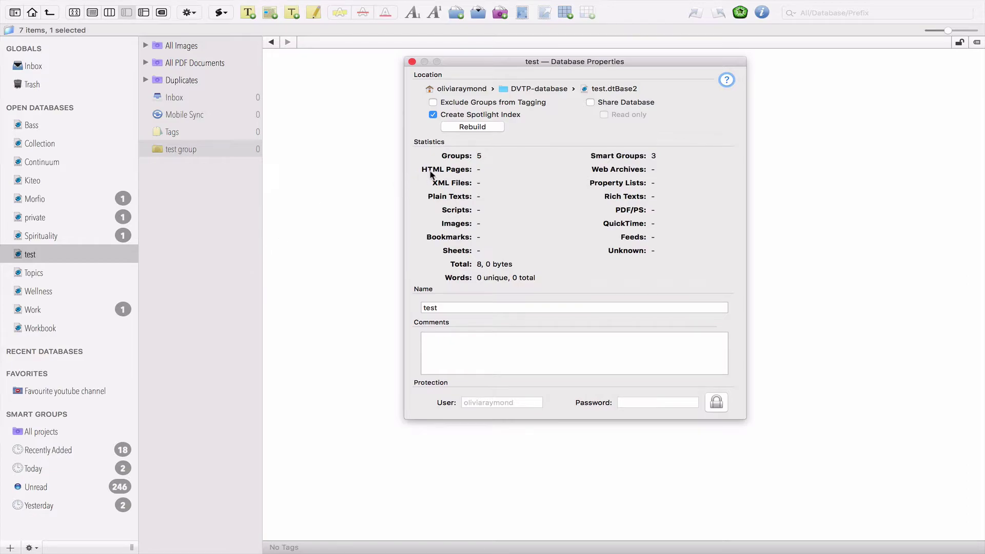
left_click(433, 103)
left_click(591, 102)
left_click(591, 102)
left_click(412, 62)
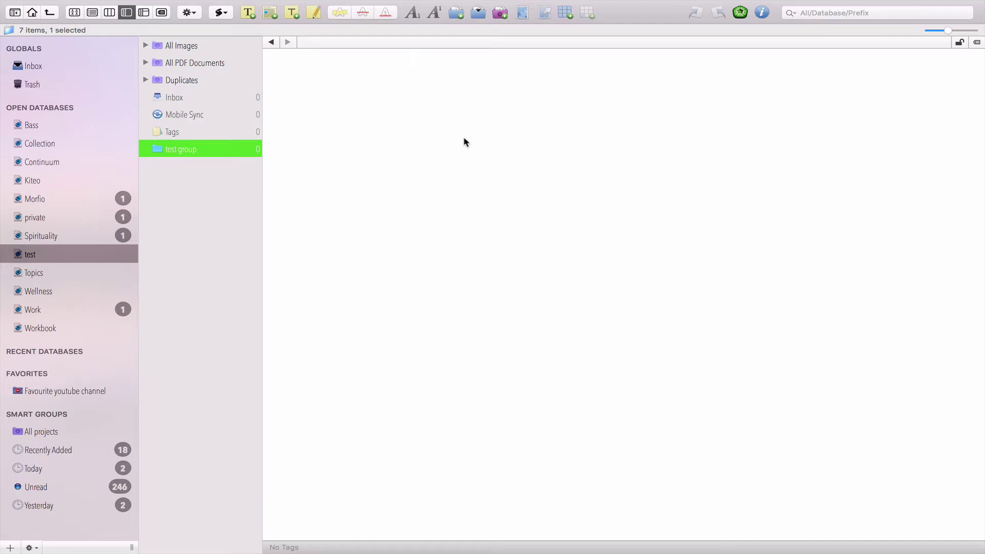
left_click(94, 5)
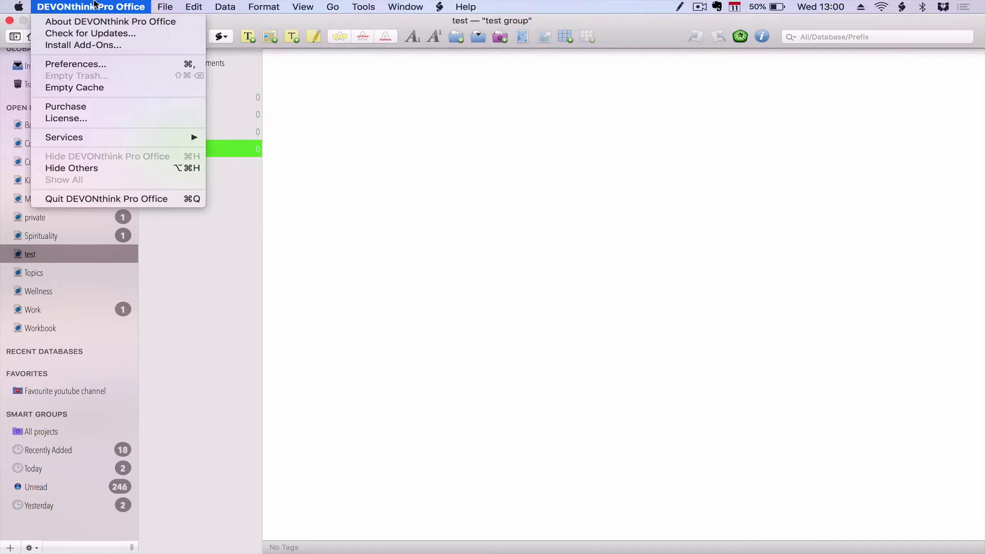
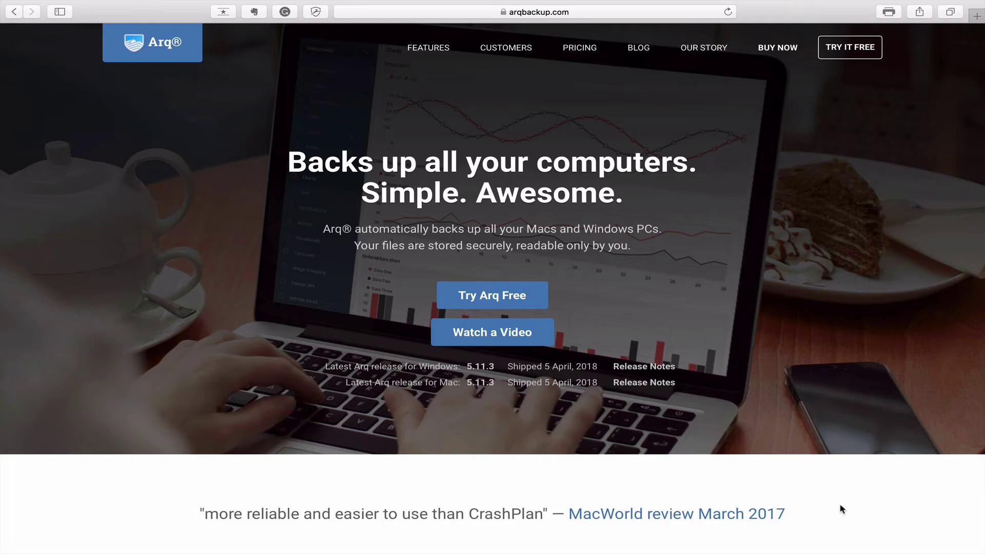
In the browser, check Arq's pricing page and review the supported cloud storage services on its home page.
left_click(578, 49)
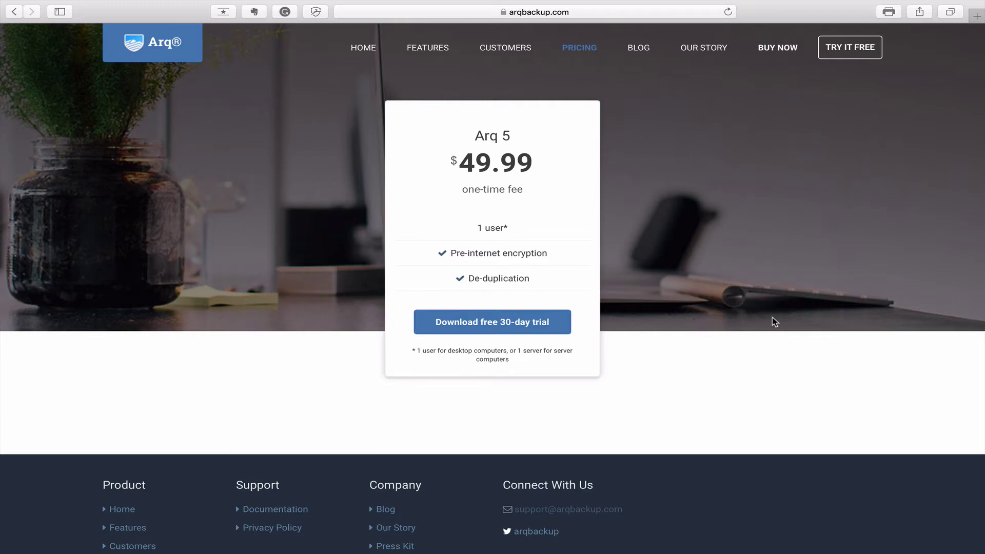
left_click(364, 50)
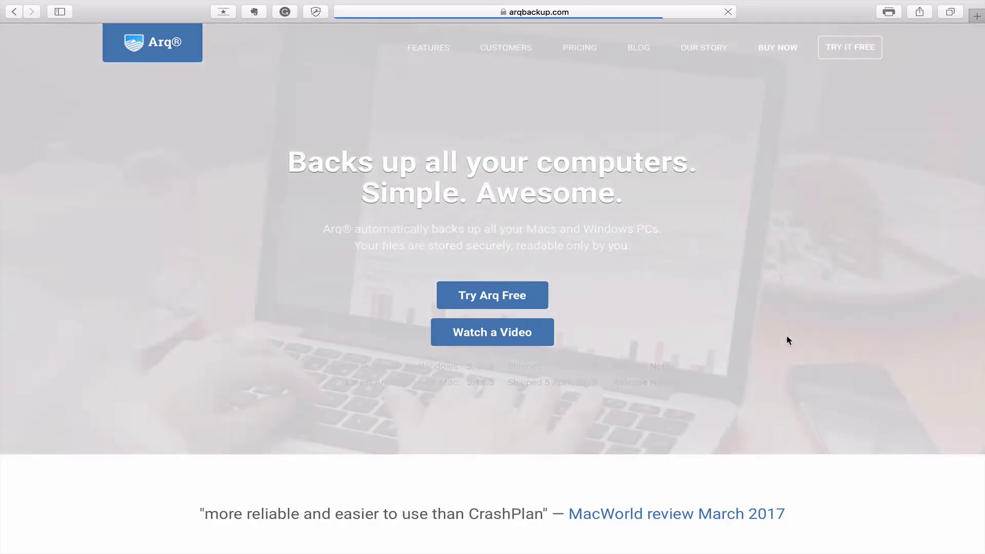
scroll(787, 338, "down", 20)
scroll(787, 336, "down", 7)
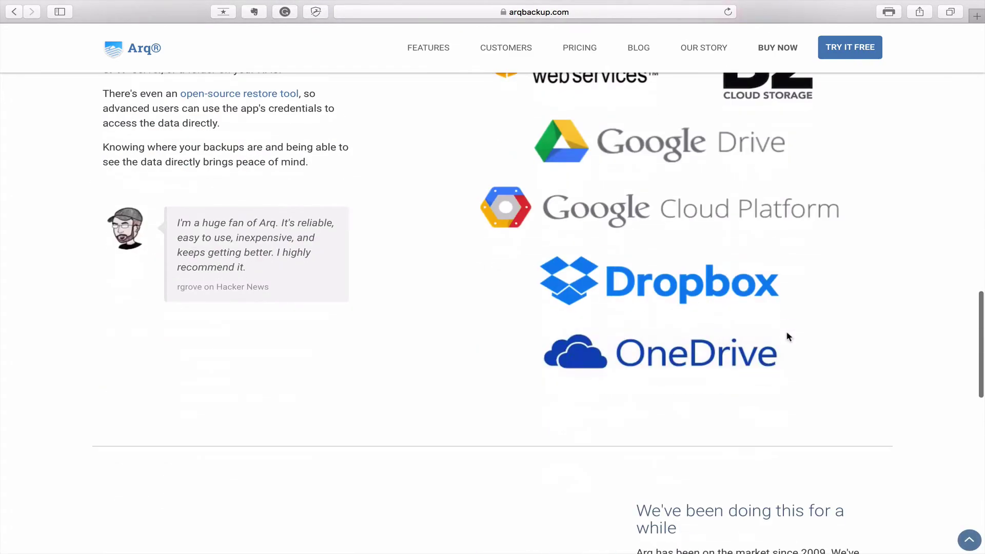
scroll(786, 337, "up", 2)
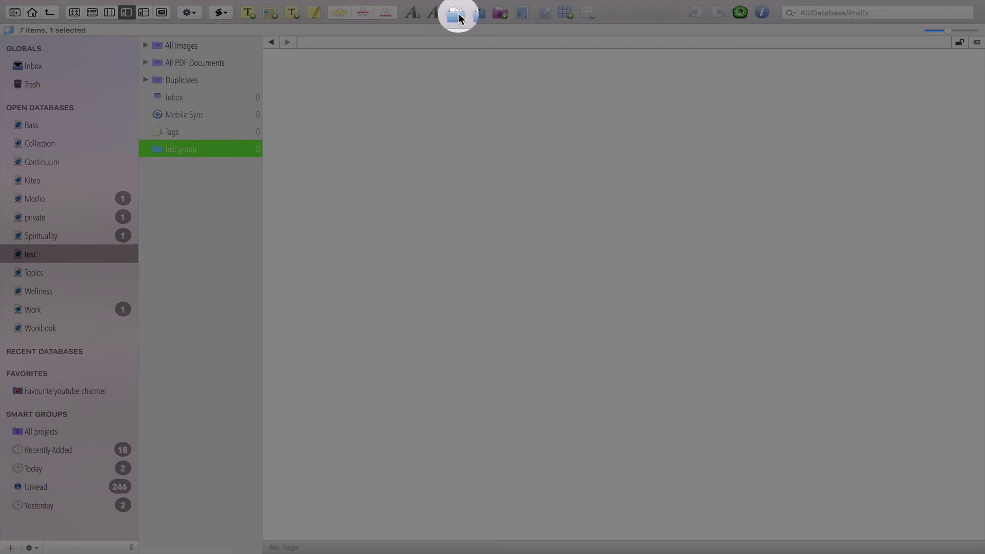
Create a second group named "test 2" in the test database and move it into test group.
left_click(459, 20)
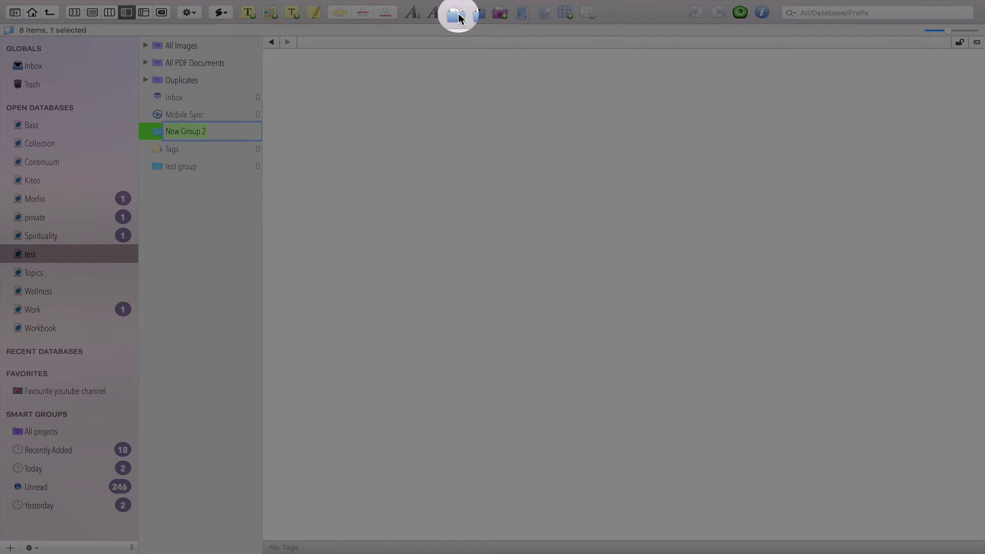
type("test 2")
key("Return")
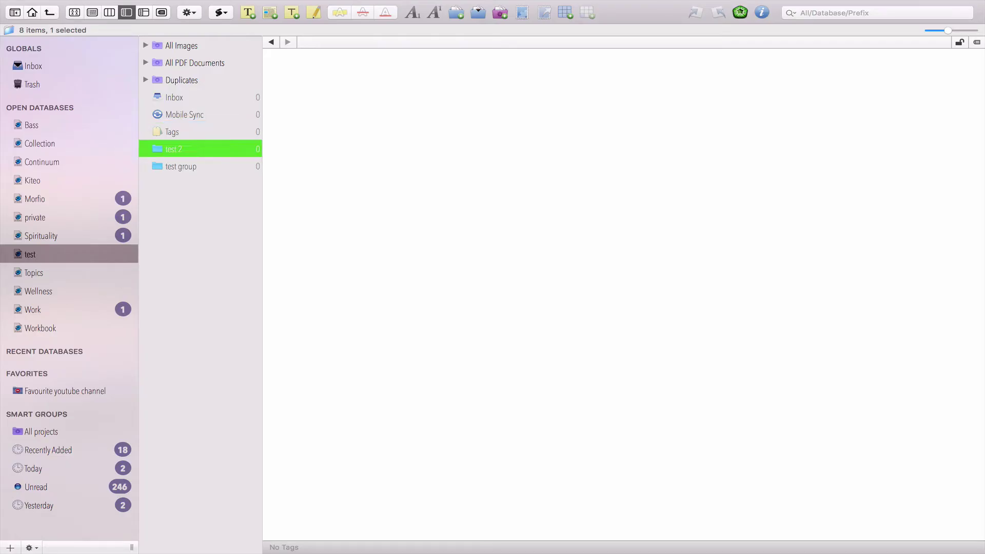
left_click_drag(157, 151, 160, 166)
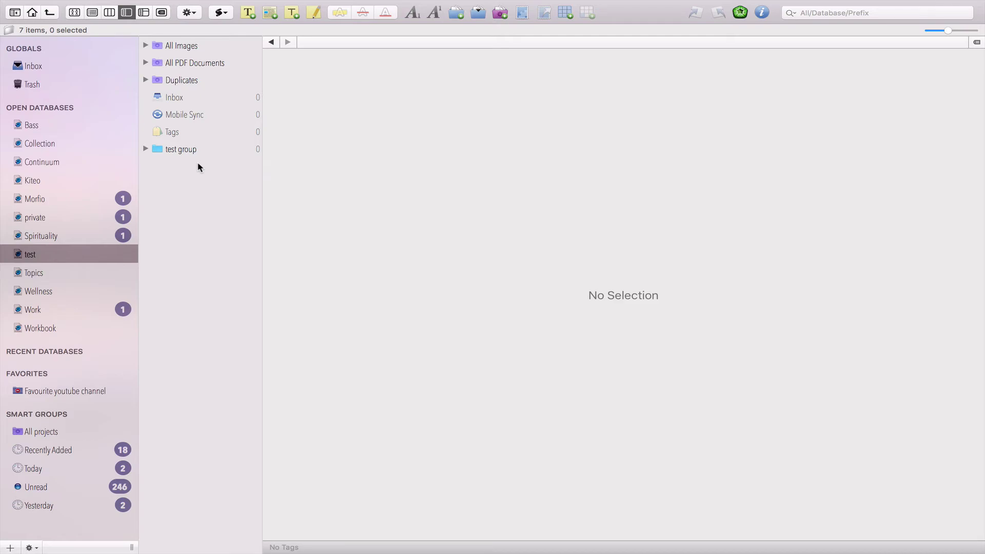
mouse_move(136, 4)
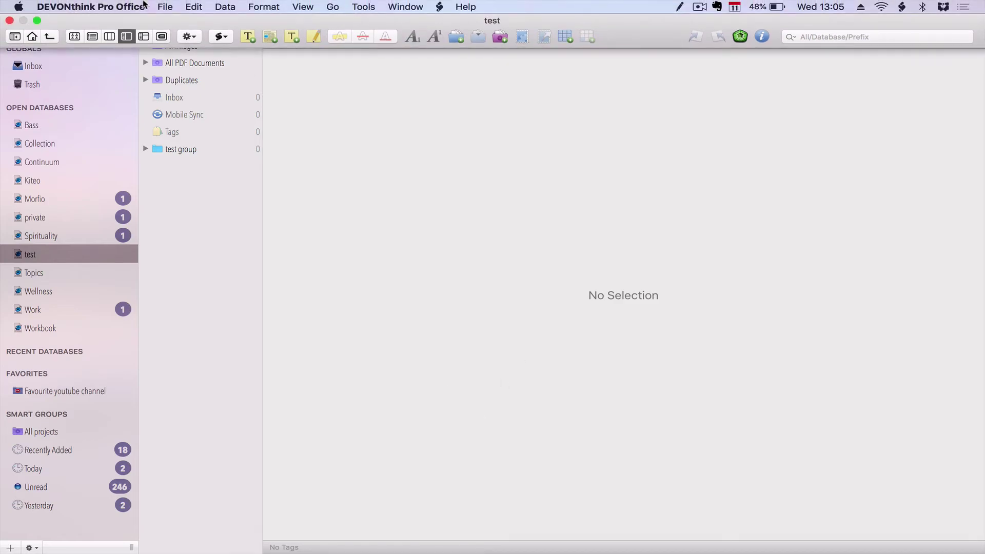
left_click(169, 6)
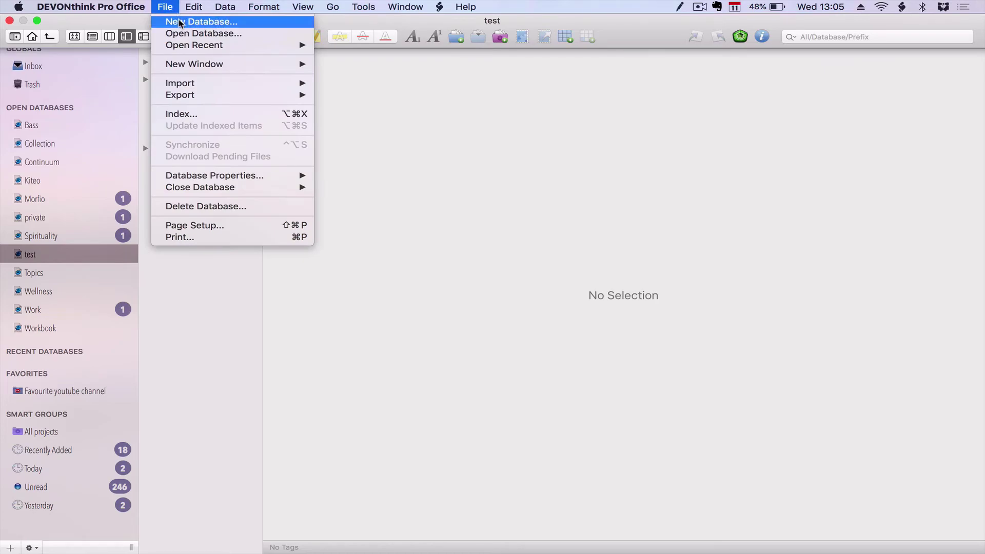
left_click(200, 21)
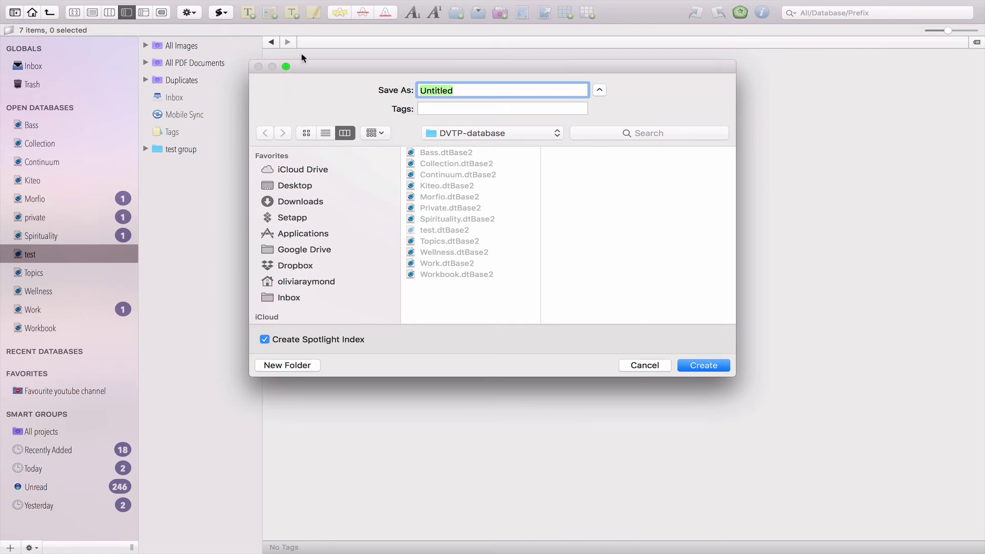
left_click(647, 366)
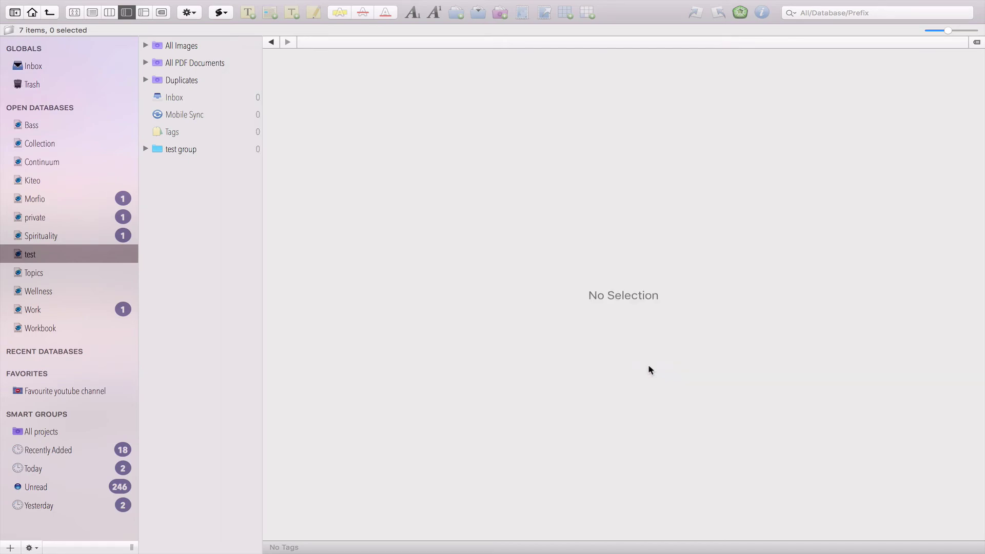
Review the Database Properties of the test database and close them.
right_click(123, 263)
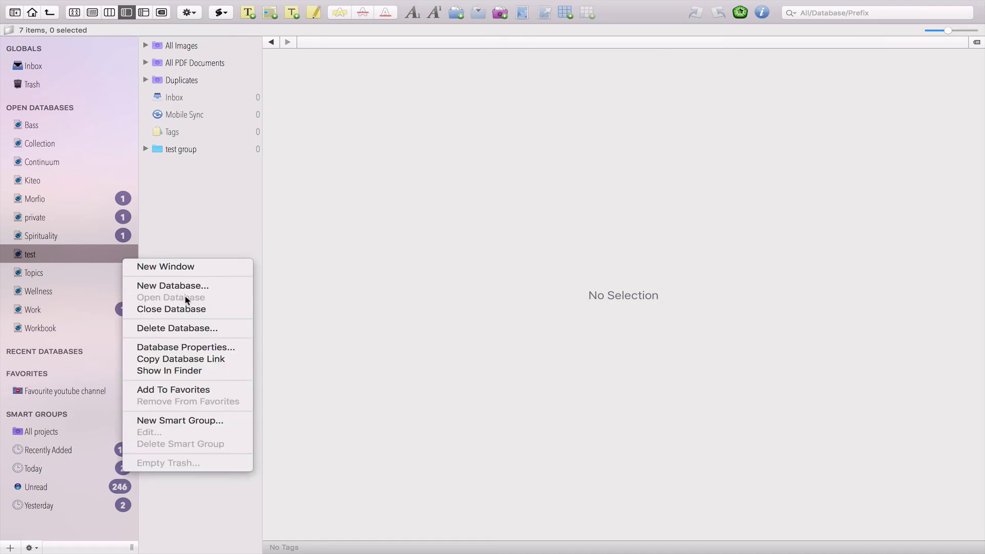
left_click(190, 348)
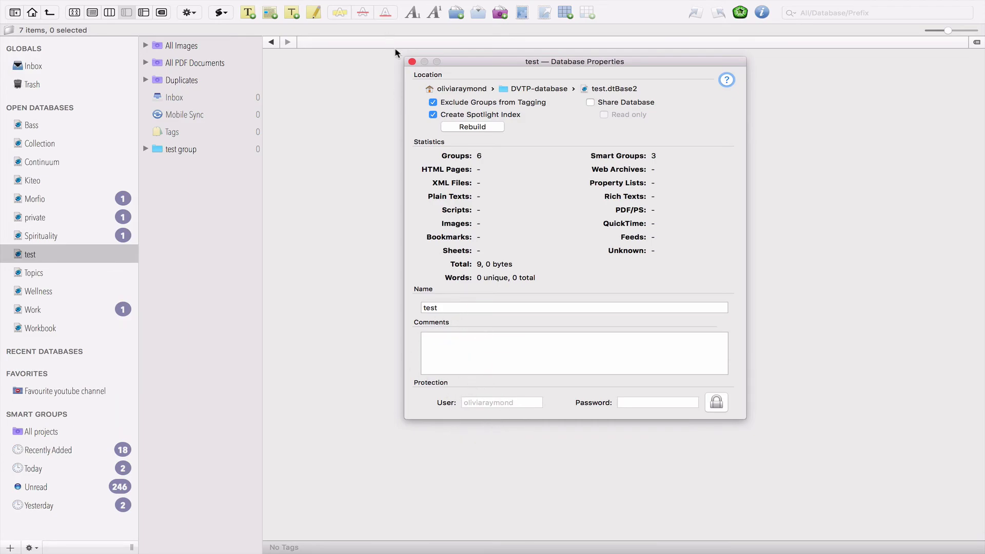
left_click(411, 62)
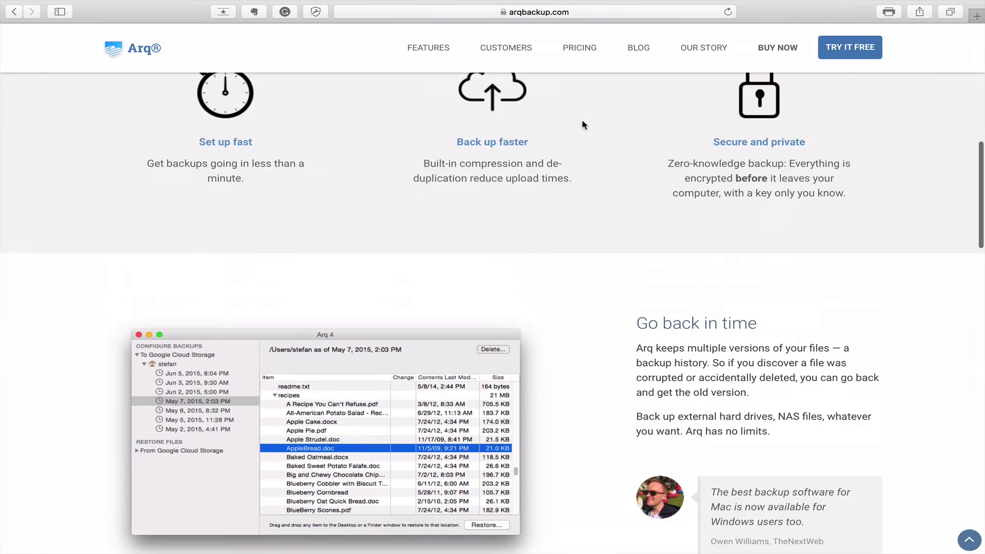
Look over the Arq home page and its supported storage providers in the browser, and return to DEVONthink Pro Office.
scroll(584, 124, "up", 15)
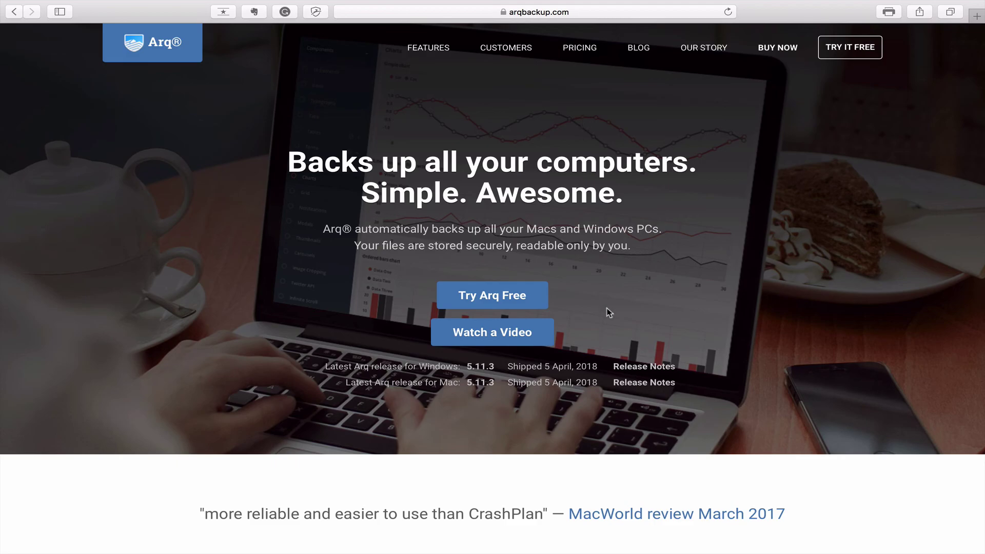
scroll(608, 311, "down", 20)
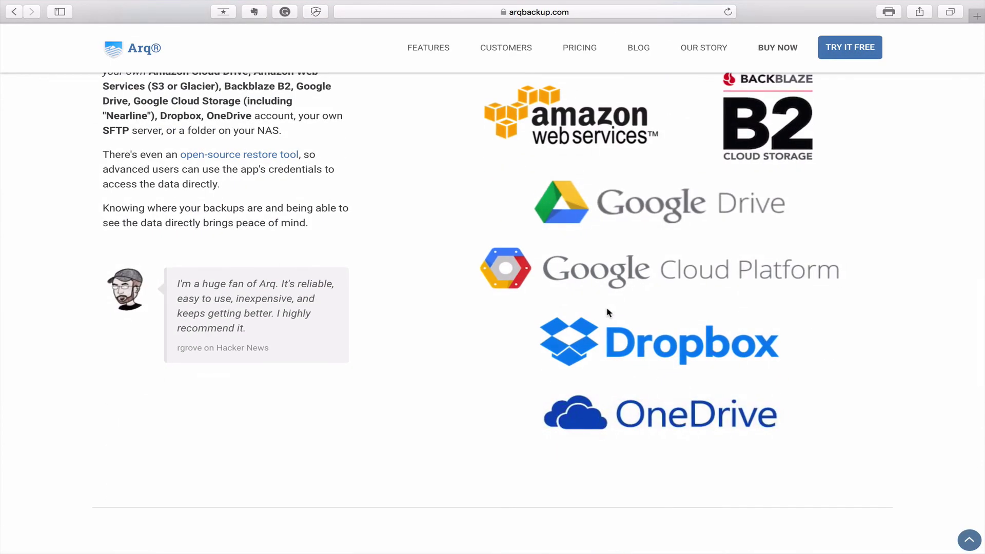
scroll(608, 311, "up", 3)
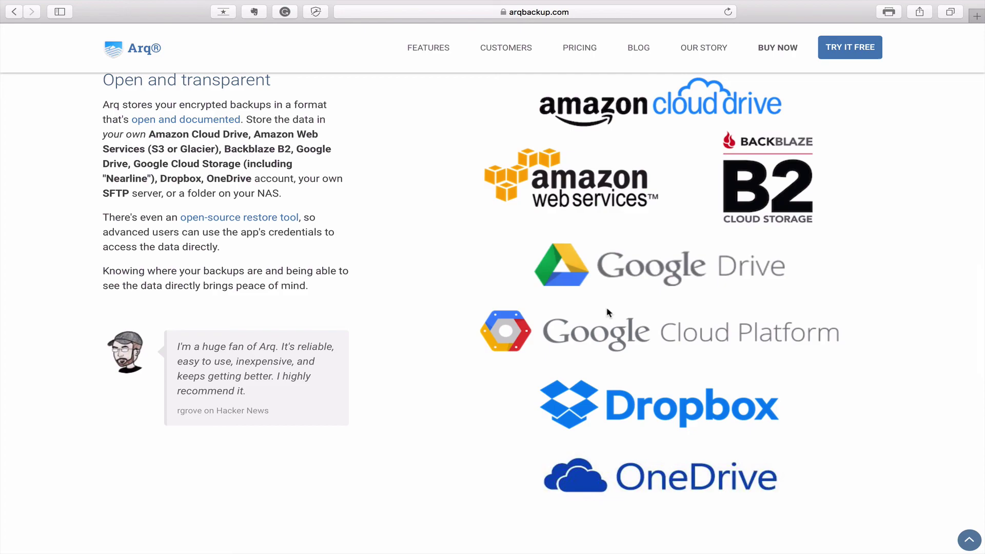
key("ctrl+Right")
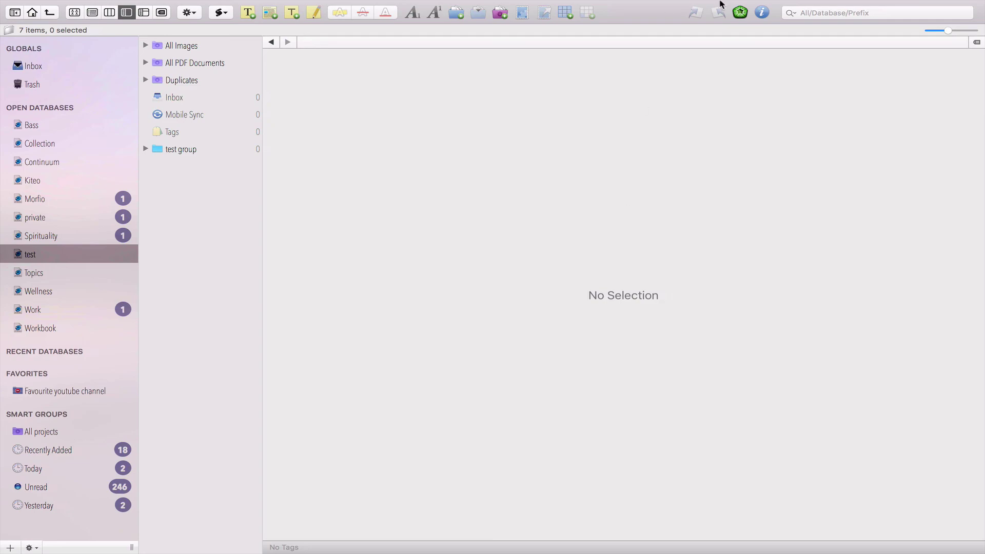
left_click(698, 7)
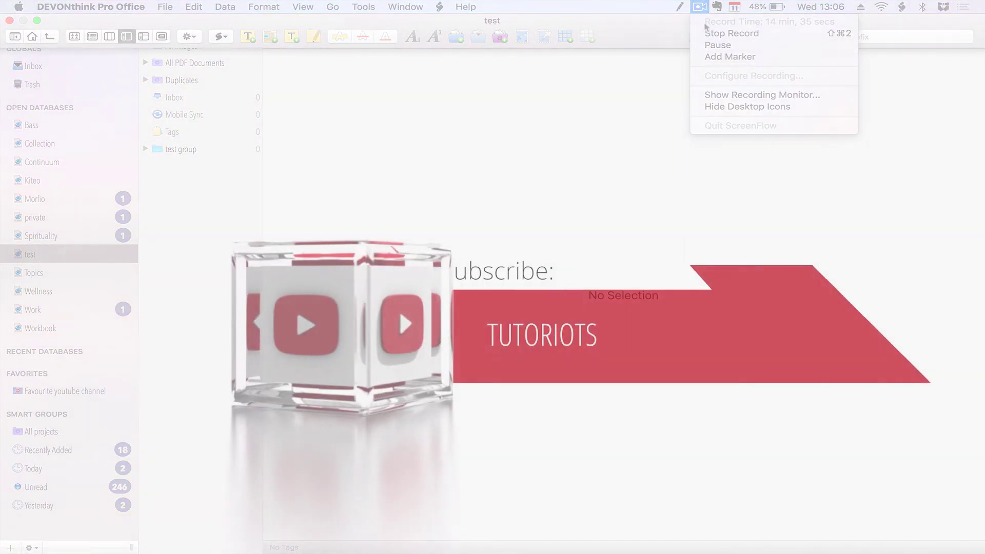